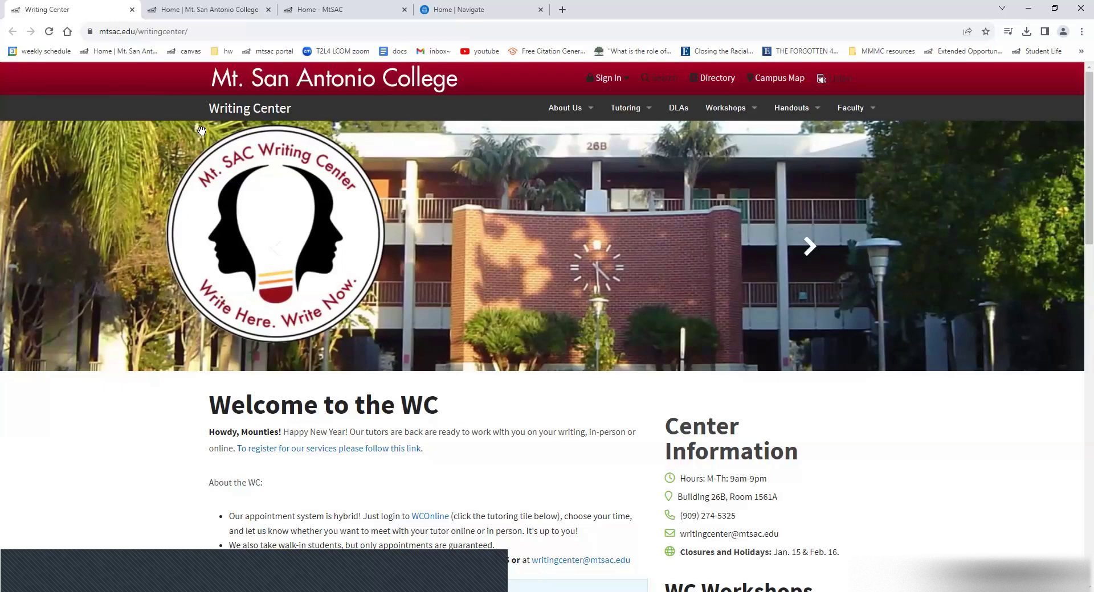
- Switch to the Mt. San Antonio College home page and open the Portal (My Account) sign-in destination
left_click(225, 10)
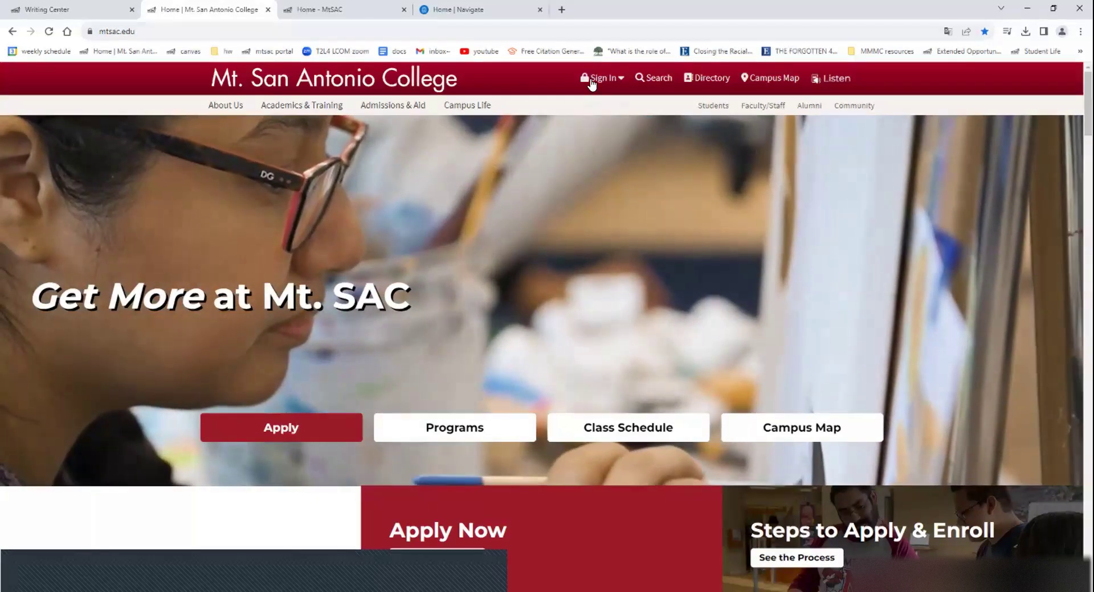
left_click(623, 84)
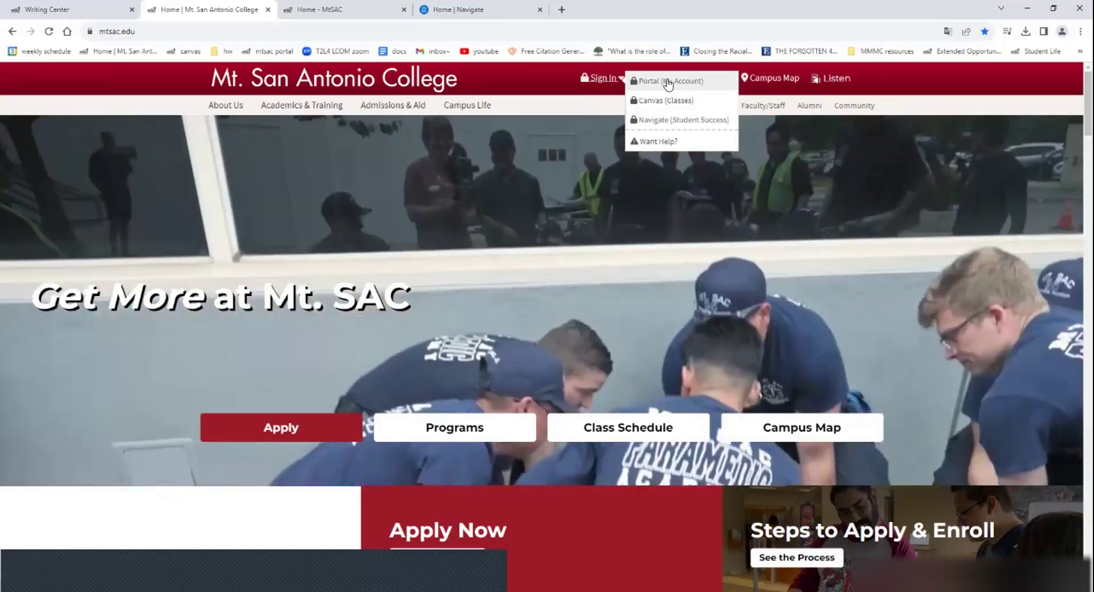
left_click(668, 85)
- Find the EAB Navigate section in the college portal and launch Navigate Student
scroll(800, 321, "down", 3)
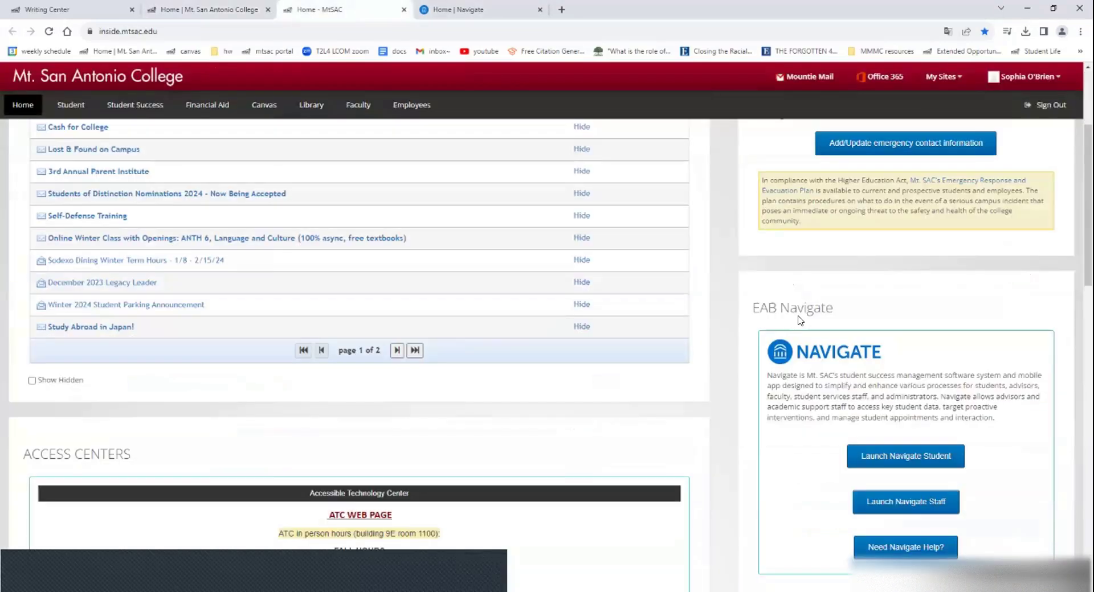
scroll(799, 319, "down", 4)
scroll(801, 360, "up", 2)
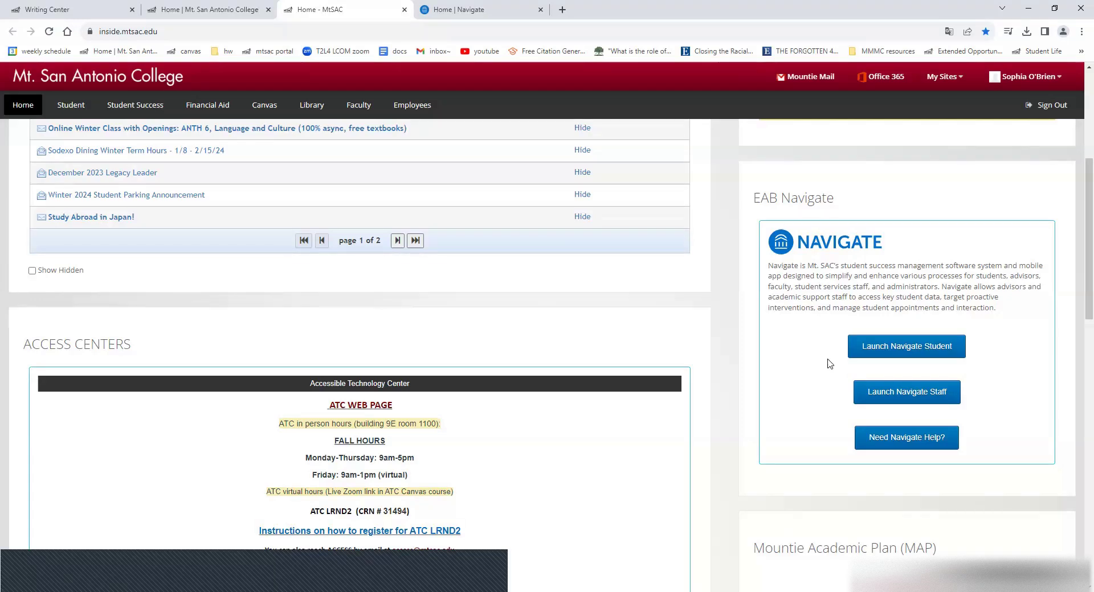
left_click(861, 351)
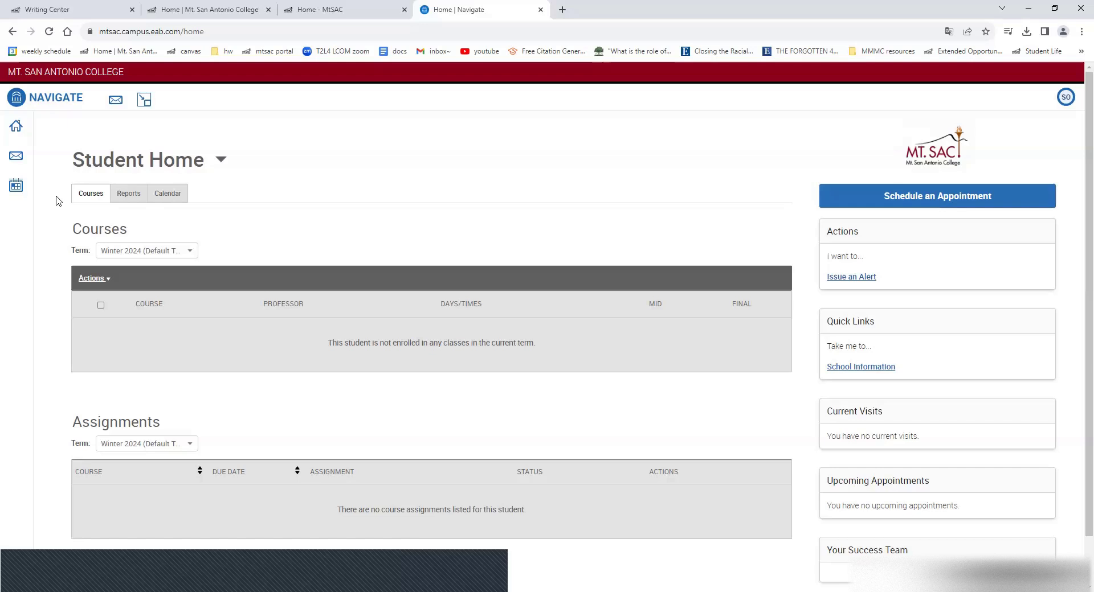
- Start scheduling a new appointment from the student home page and set its type to Writing Center
scroll(268, 461, "down", 1)
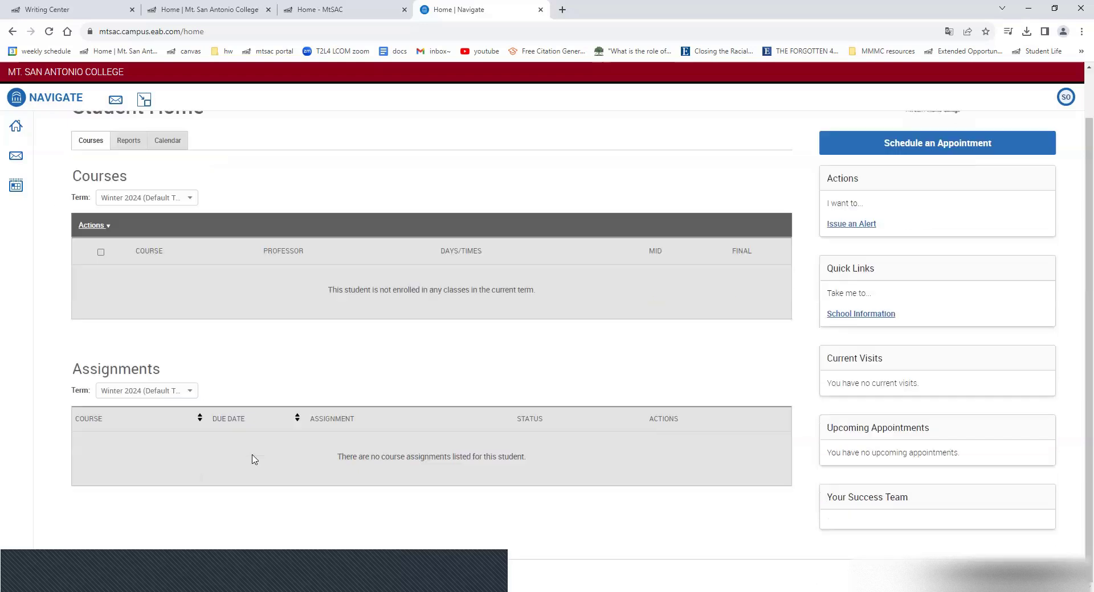
scroll(50, 248, "up", 1)
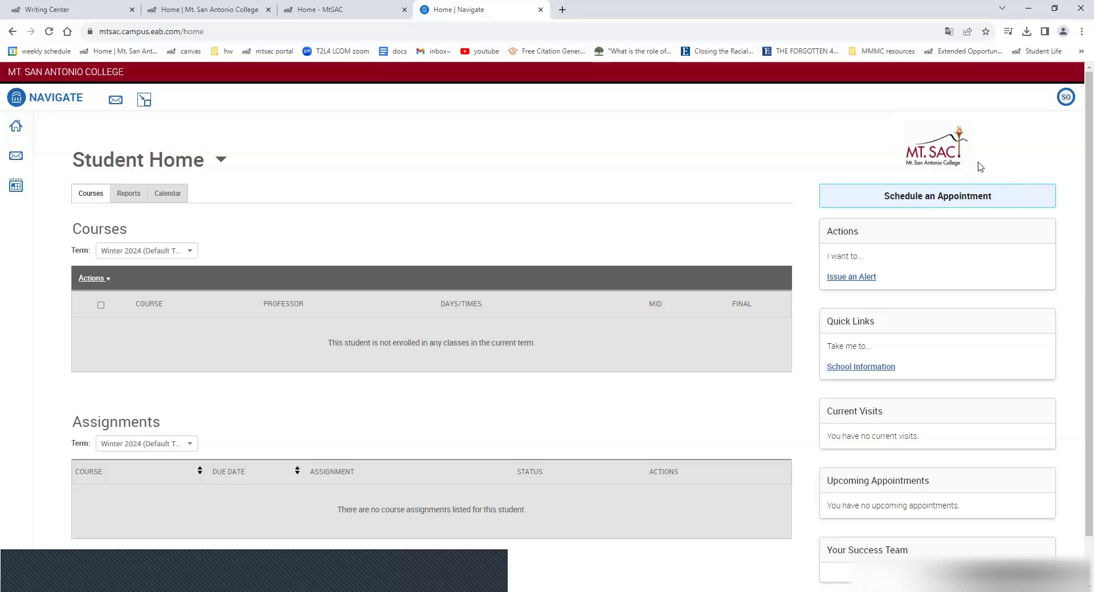
left_click(934, 199)
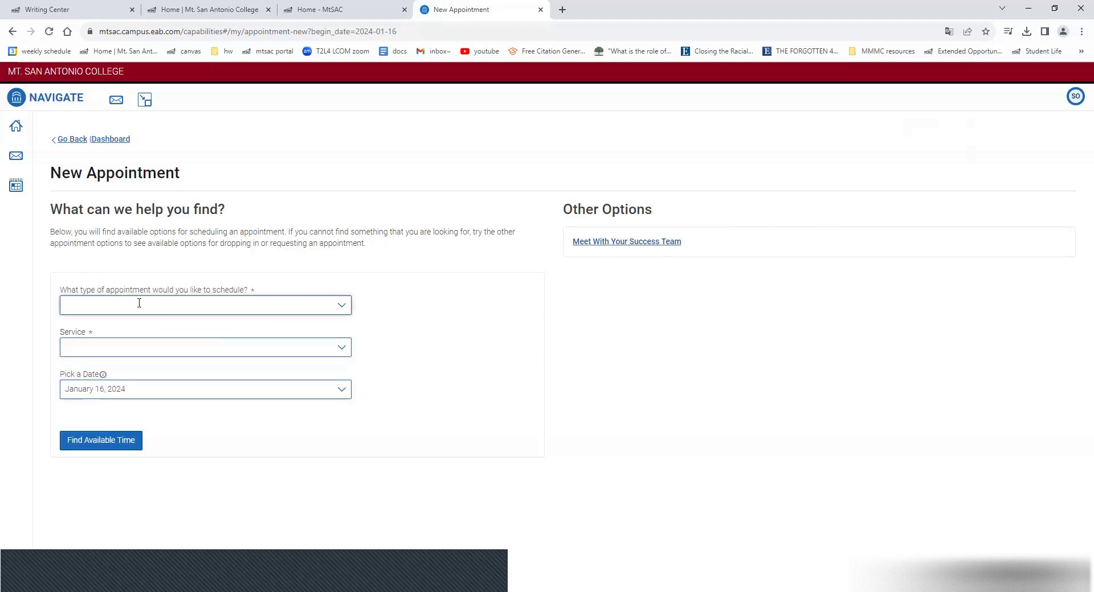
left_click(222, 304)
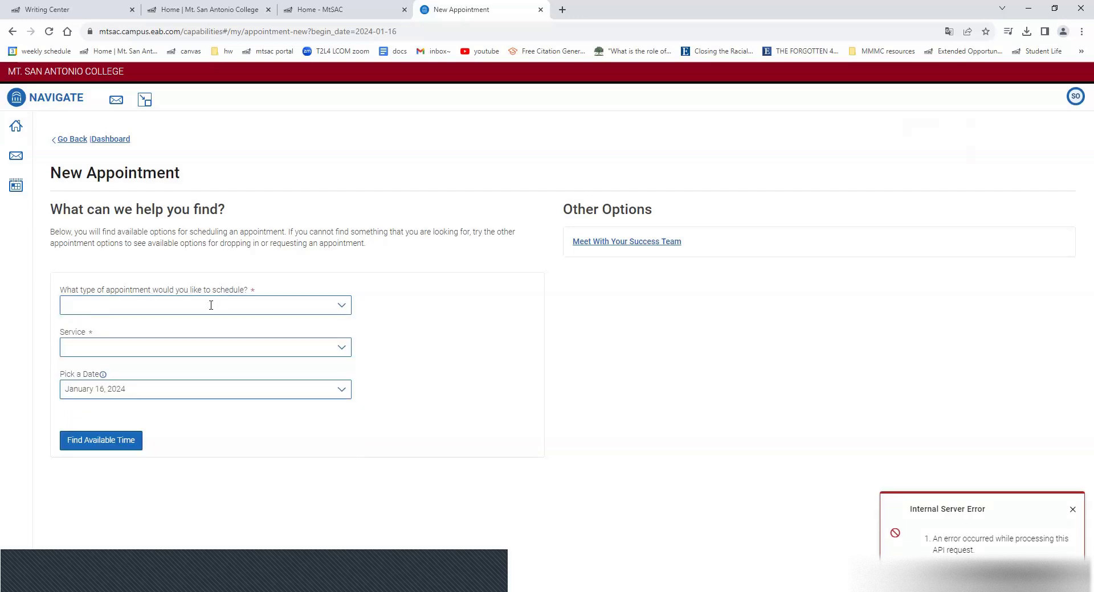
left_click(212, 304)
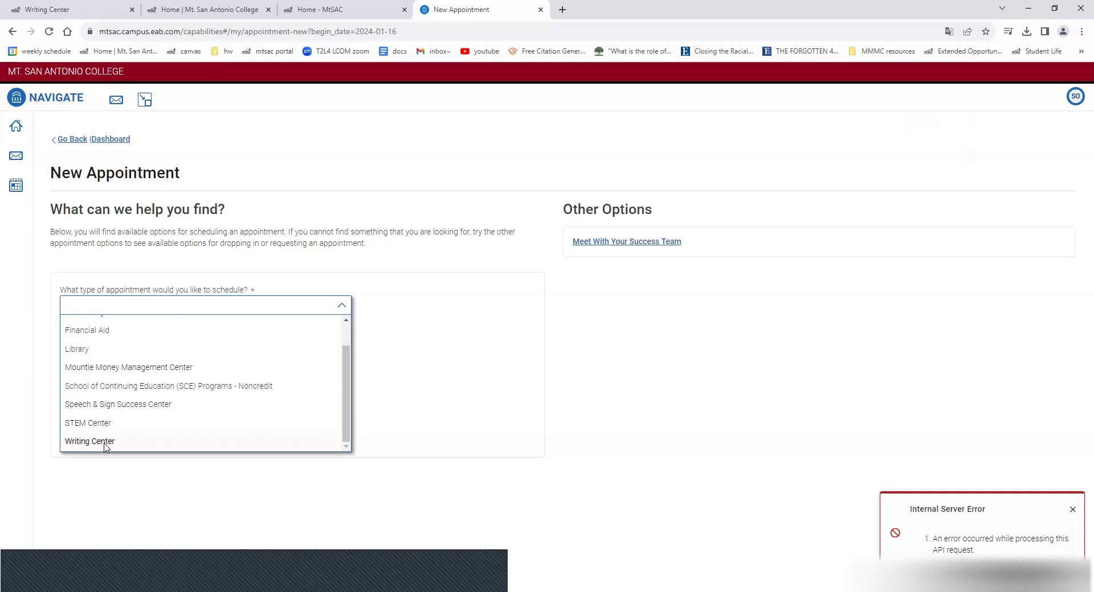
type("WRIT")
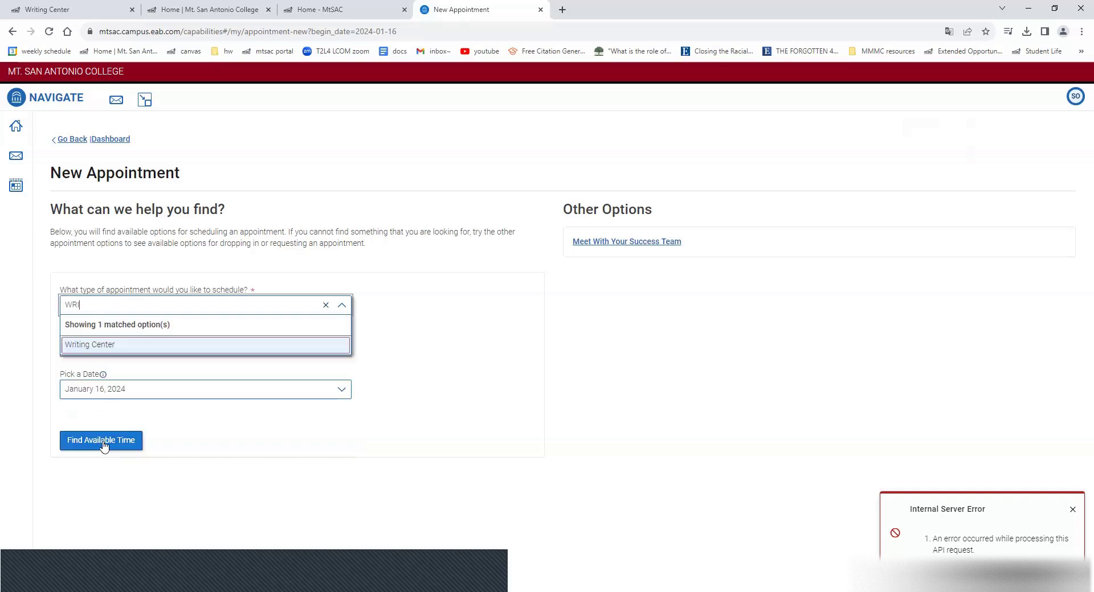
left_click(126, 345)
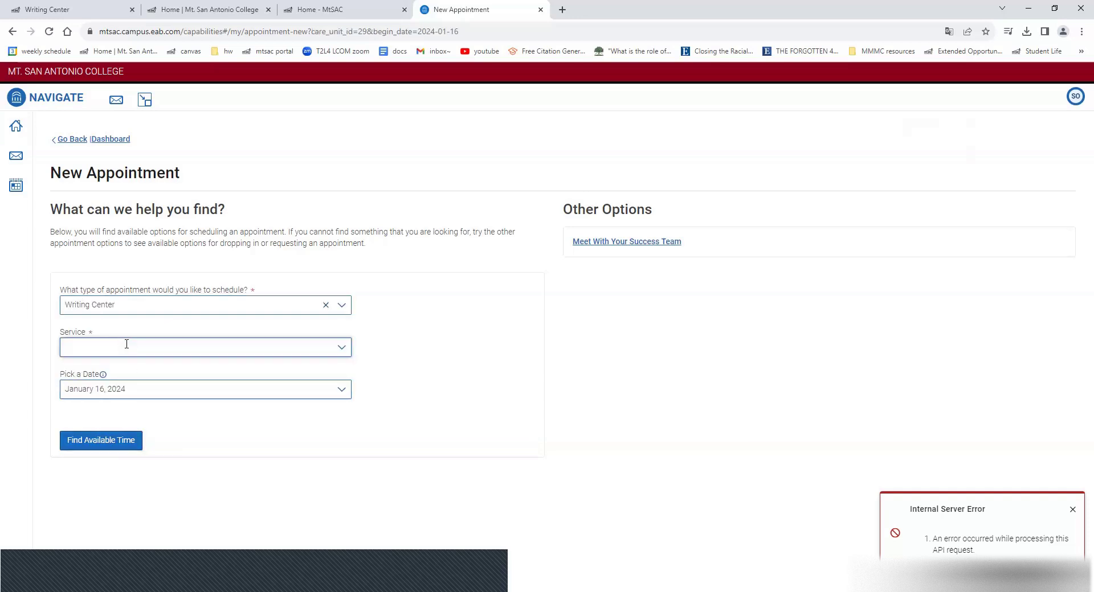
- Set the service to Tutoring (30 minutes) and the date to January 17, 2024, and find available times
left_click(279, 349)
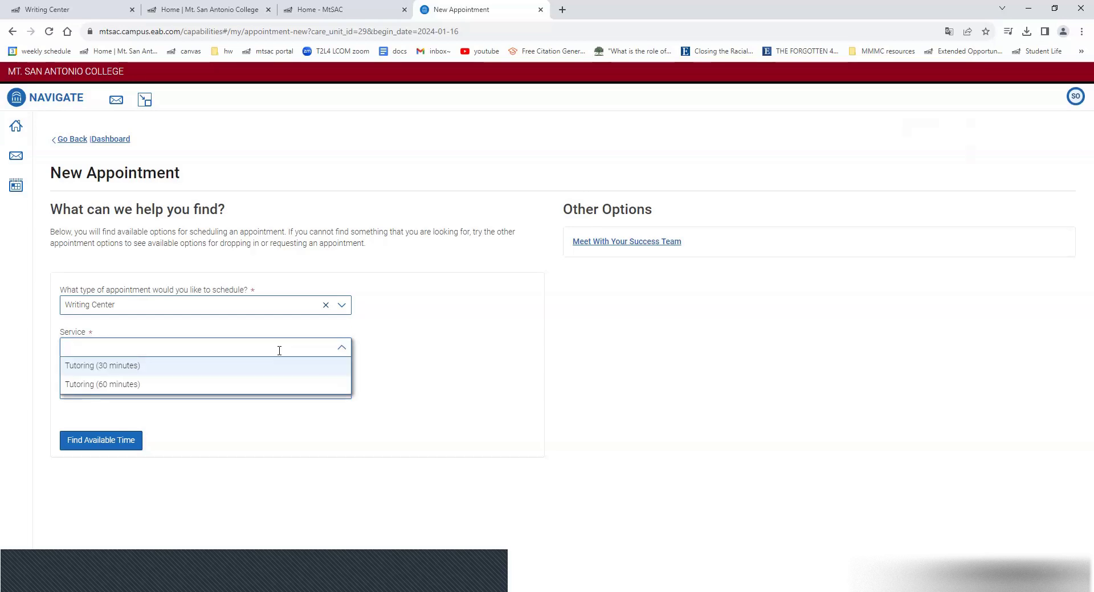
left_click(116, 368)
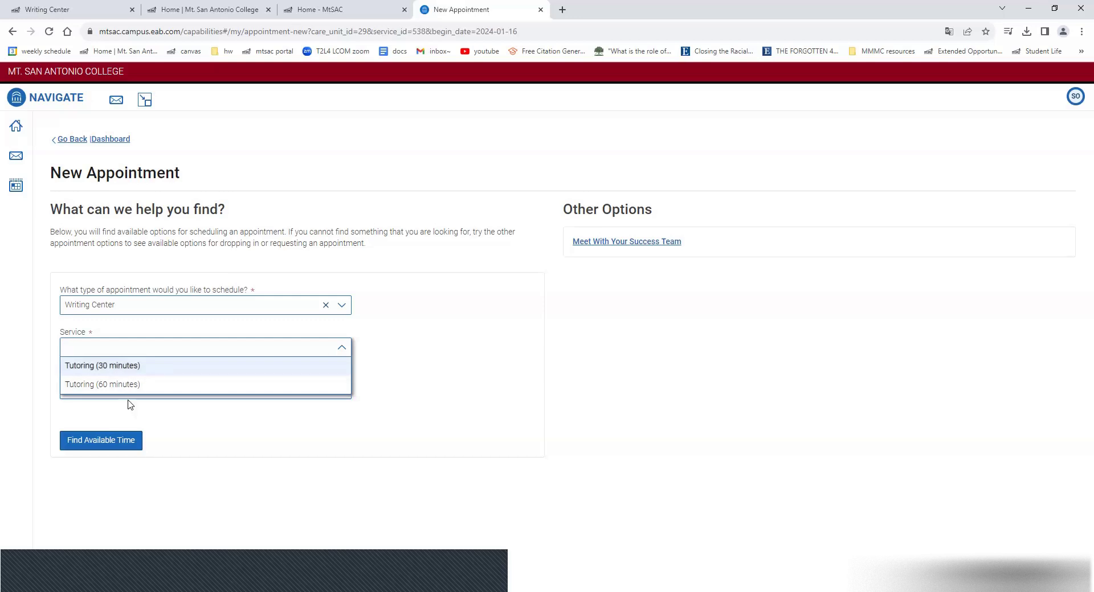
left_click(131, 390)
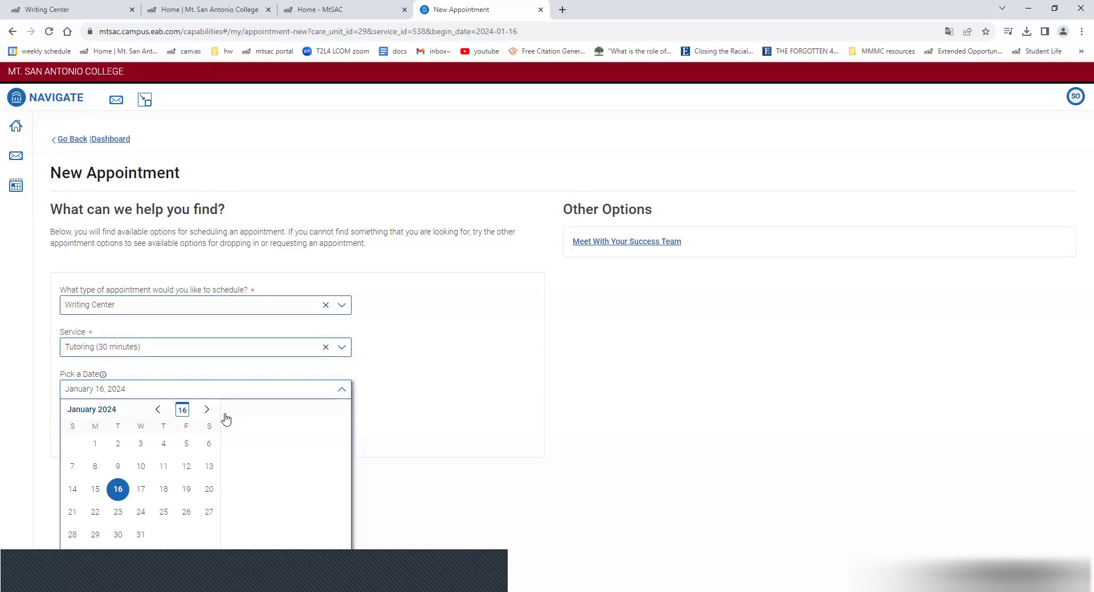
left_click(146, 497)
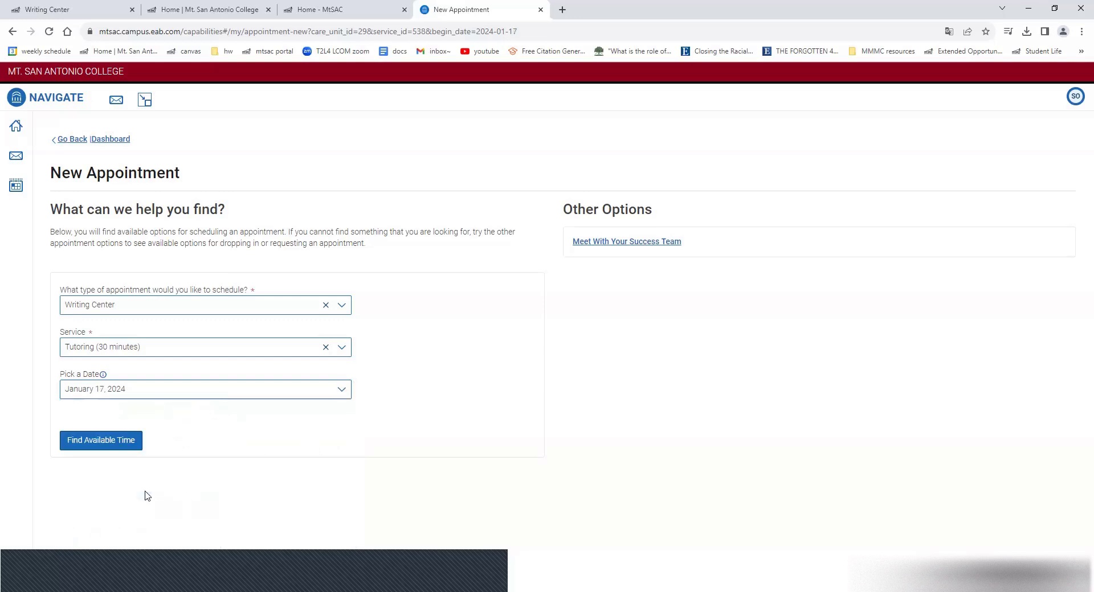
left_click(100, 441)
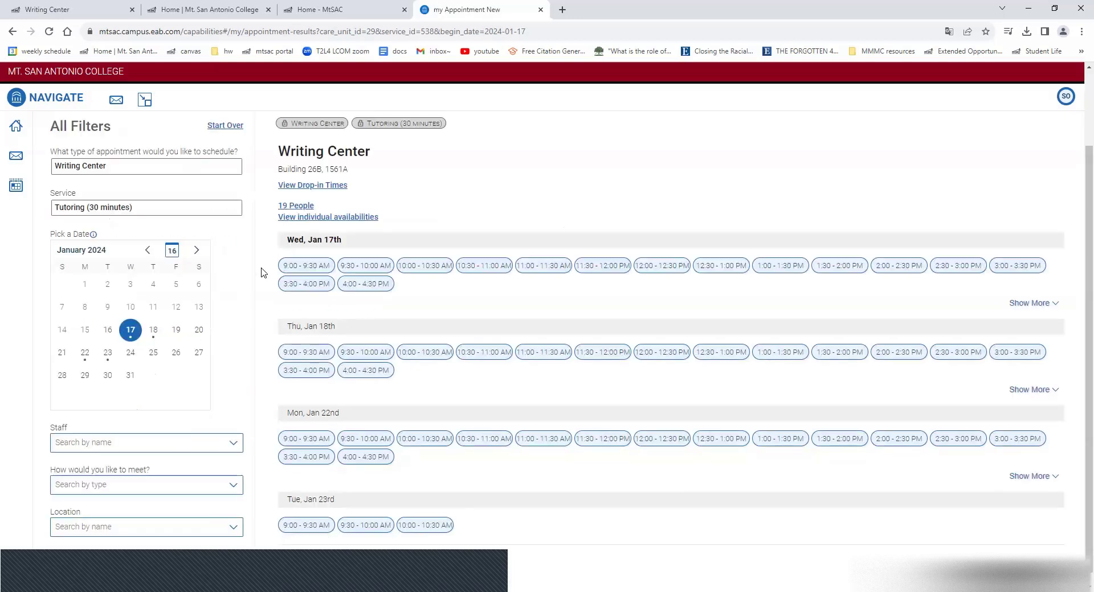
- View the individual tutor availabilities and choose one tutor's 3:00 - 3:30 PM slot on Thursday, January 18
scroll(265, 396, "down", 1)
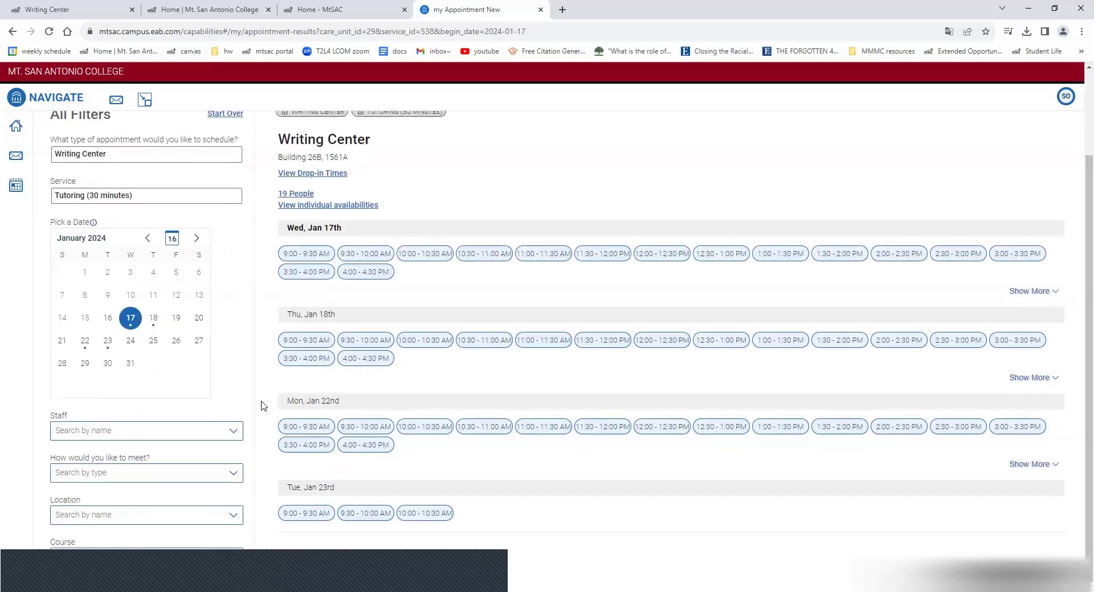
scroll(261, 312, "up", 2)
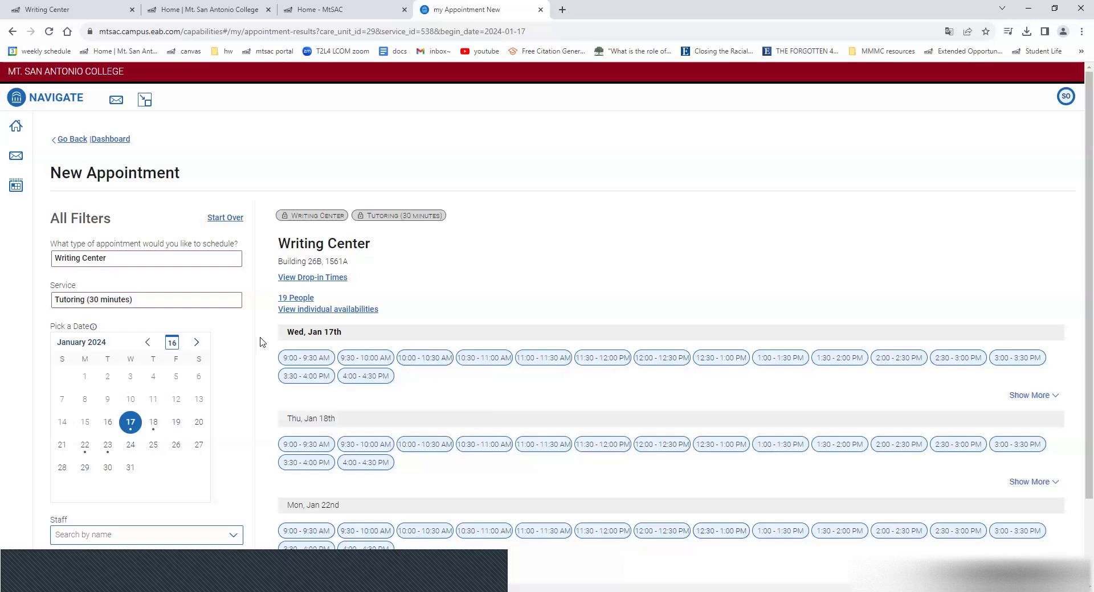
left_click(329, 313)
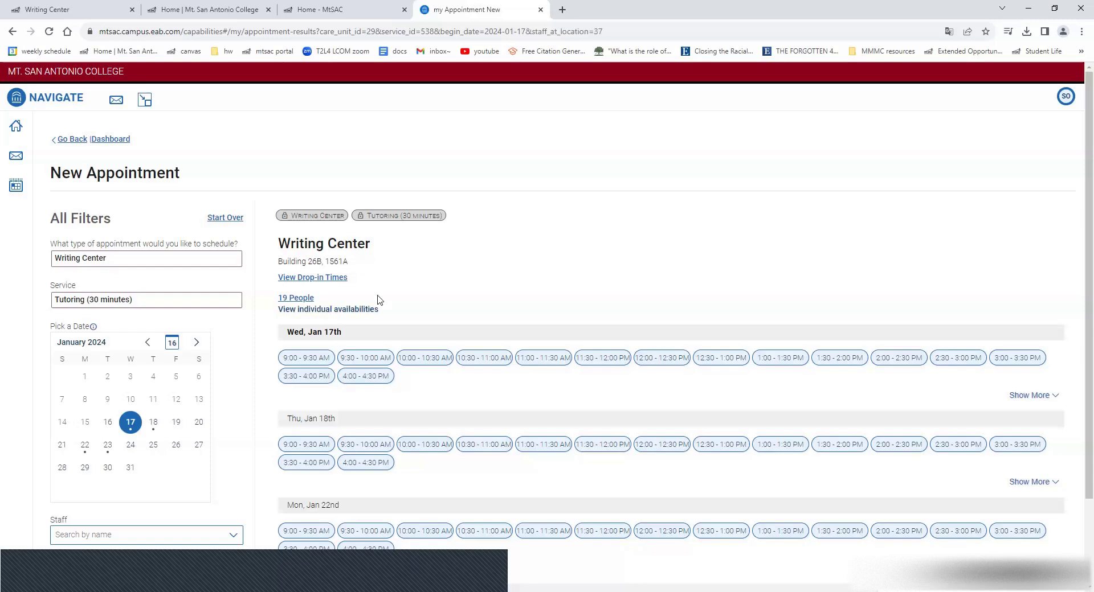
scroll(461, 382, "down", 10)
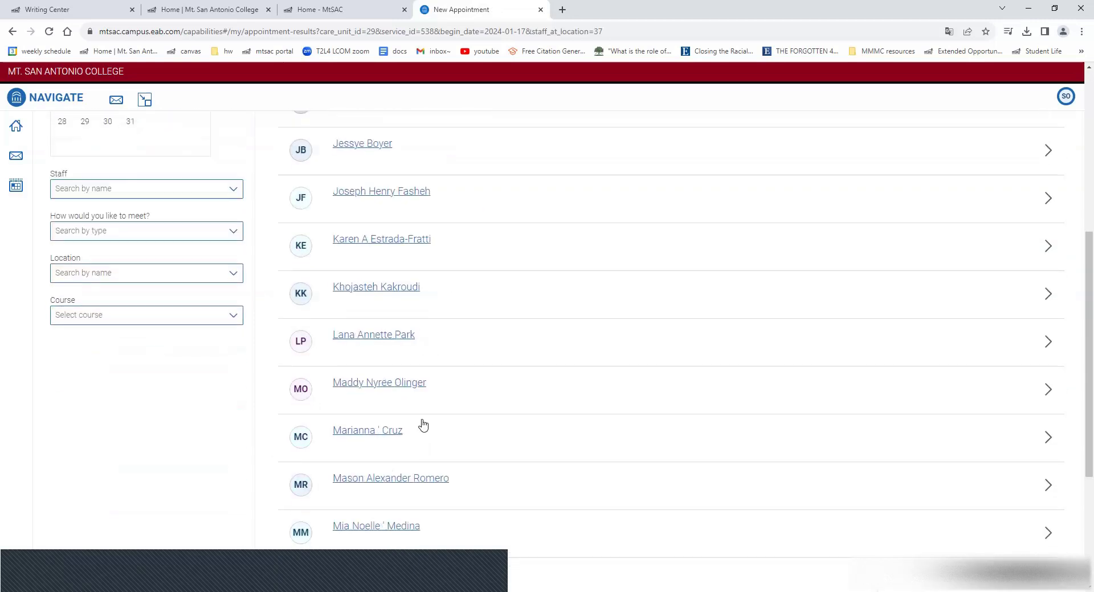
left_click(368, 538)
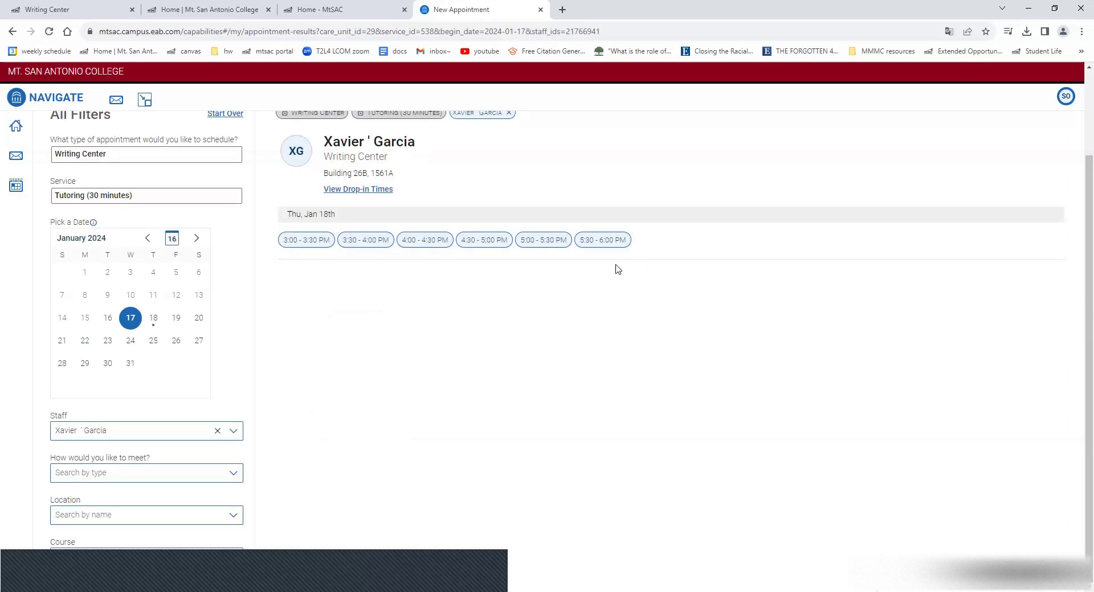
left_click(302, 240)
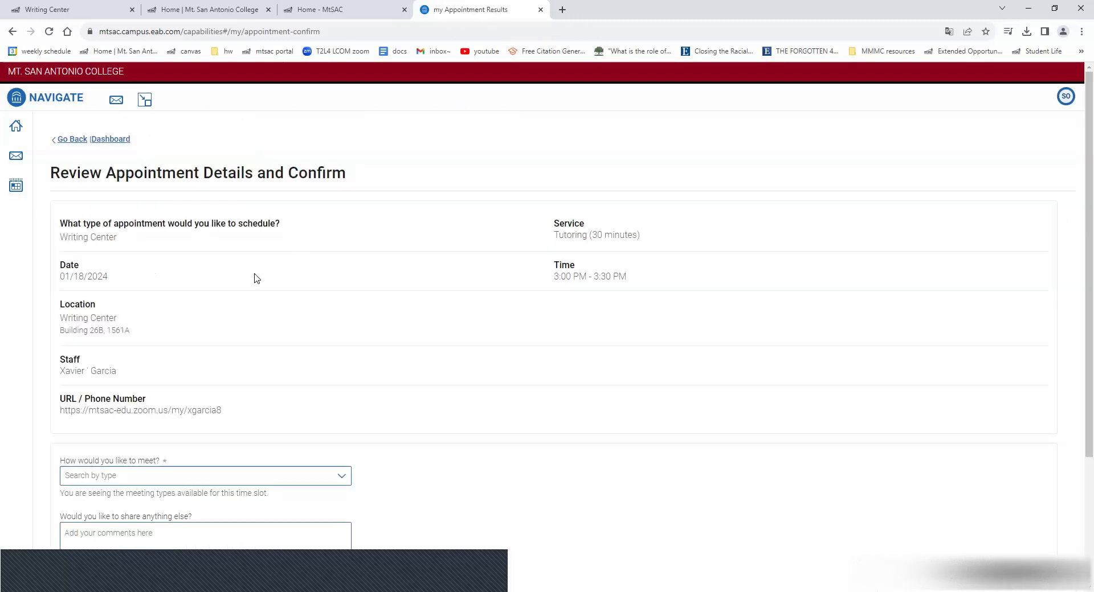
- Set the meeting type to Zoom, review the appointment details and schedule the appointment
scroll(184, 419, "down", 1)
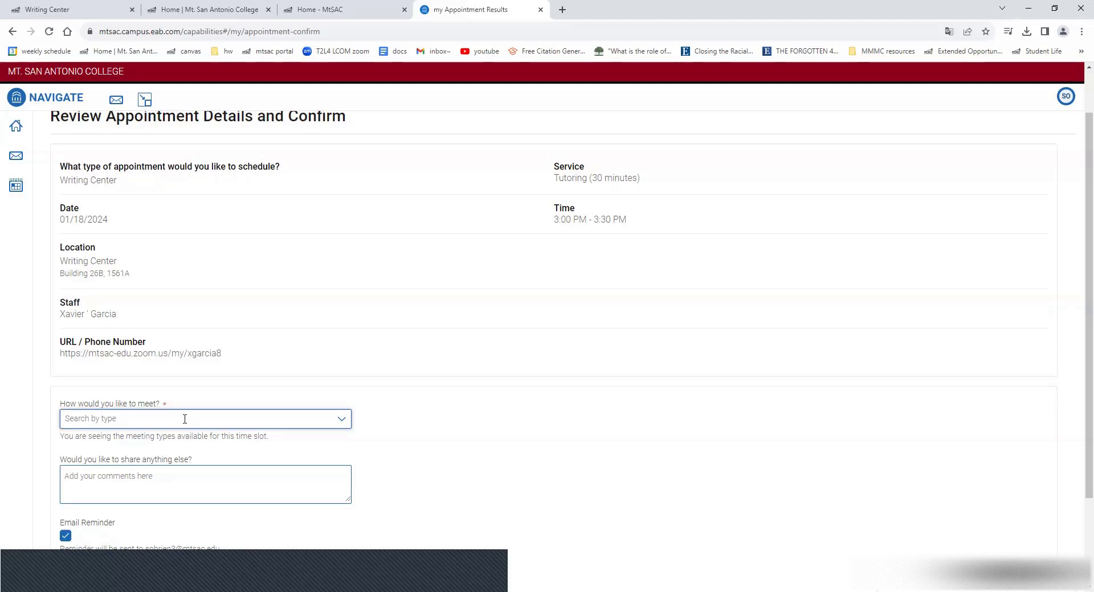
left_click(184, 419)
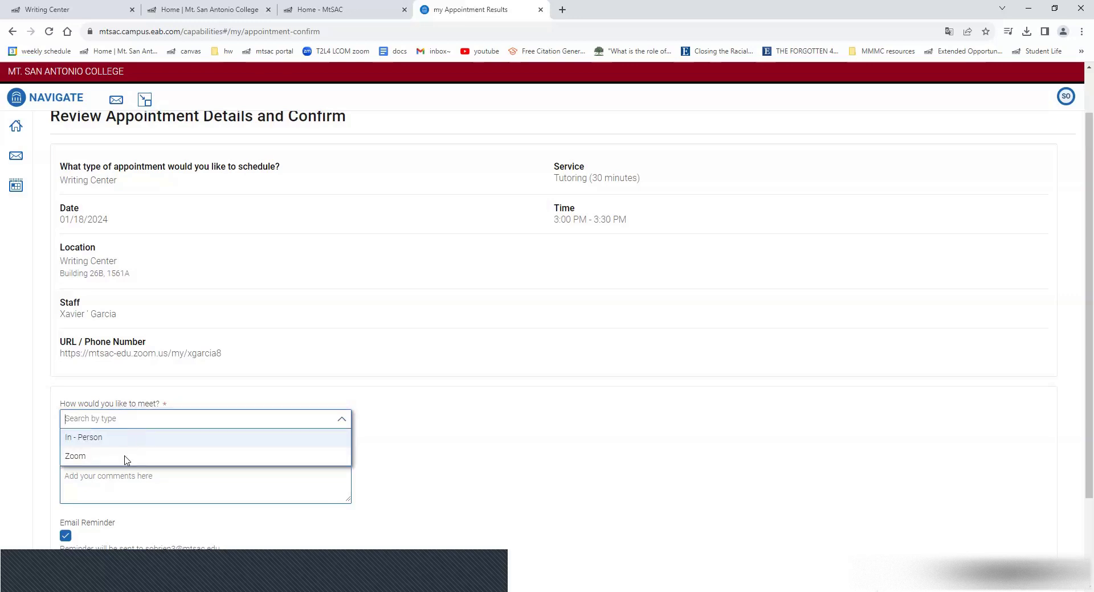
left_click(125, 457)
scroll(134, 363, "down", 2)
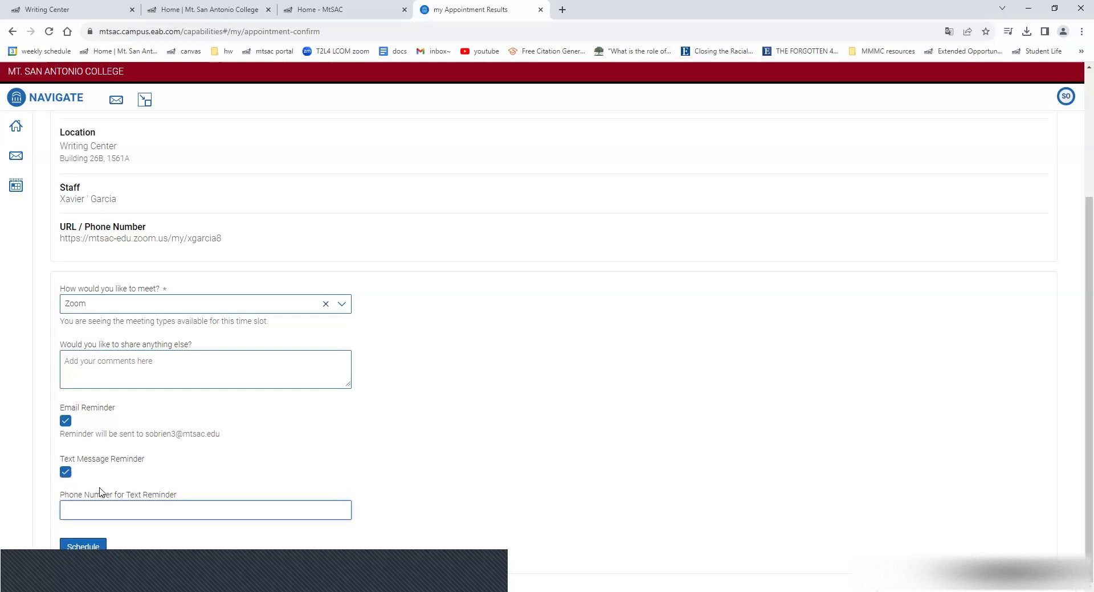
scroll(101, 489, "up", 3)
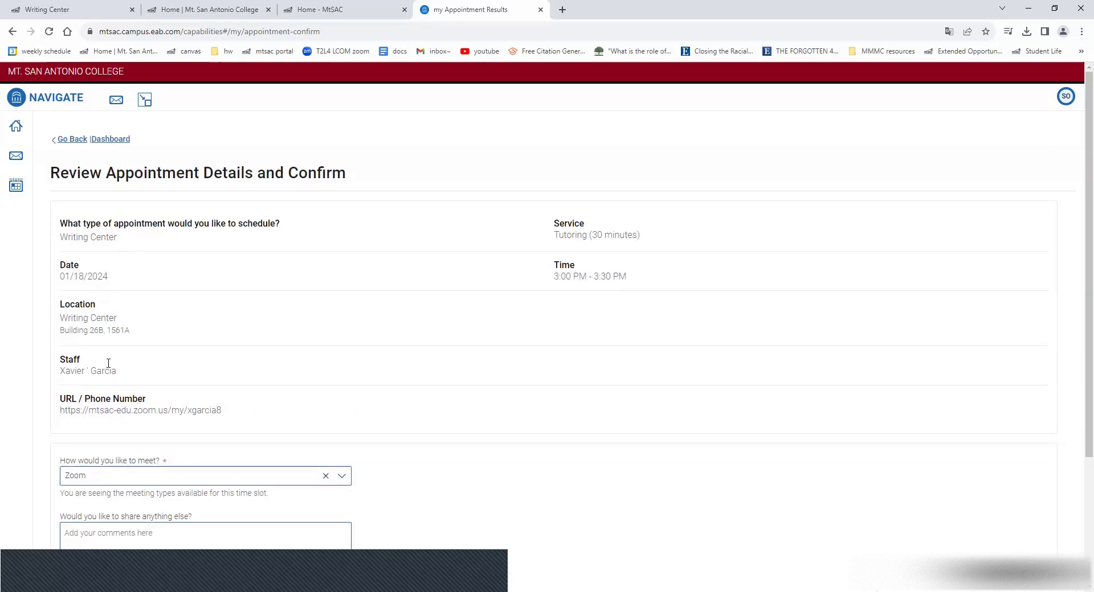
scroll(96, 454, "down", 3)
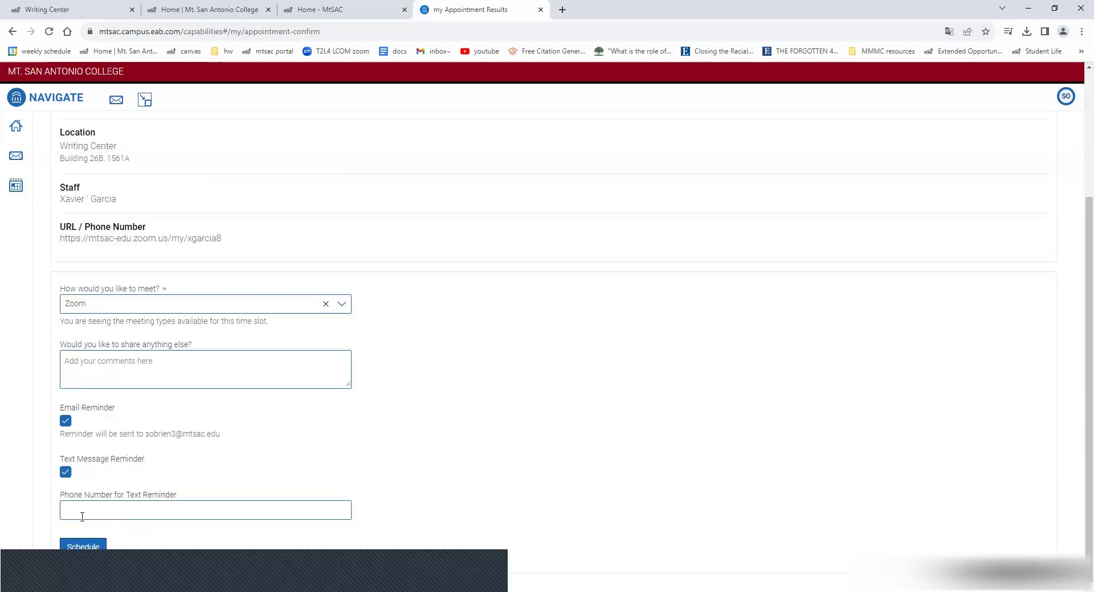
left_click(82, 547)
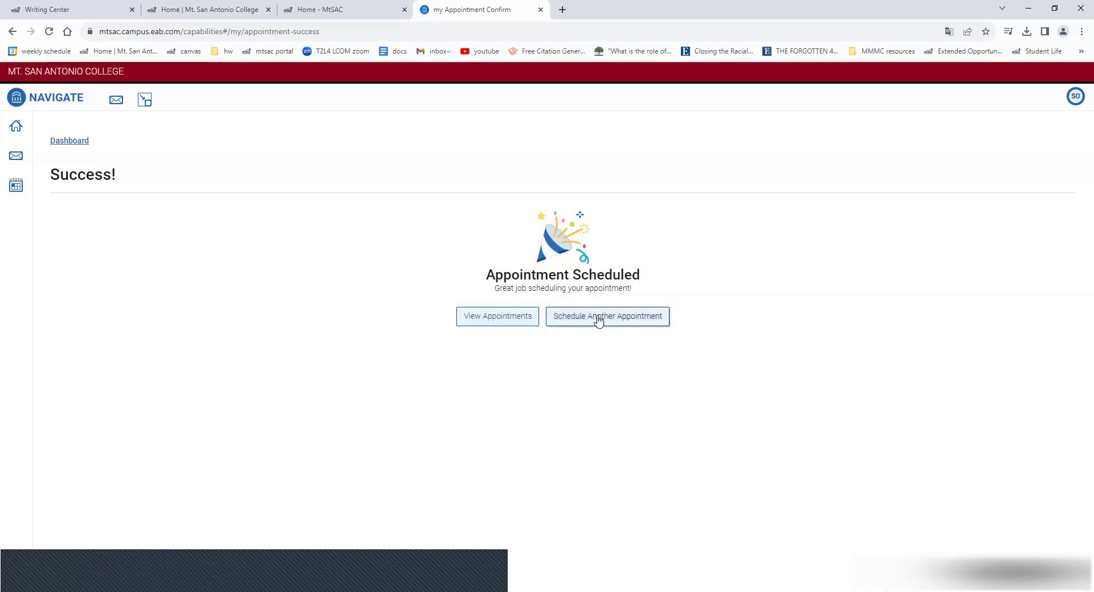
- Check the booked session in the appointments list and the student home's Upcoming Appointments, and return to the Writing Center website
left_click(493, 315)
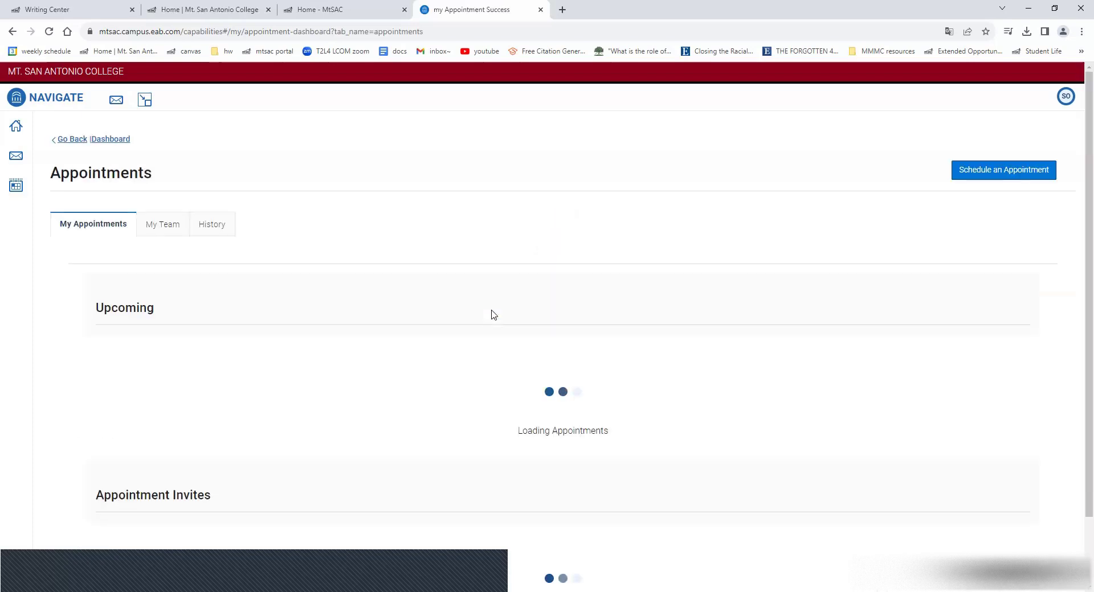
left_click(16, 126)
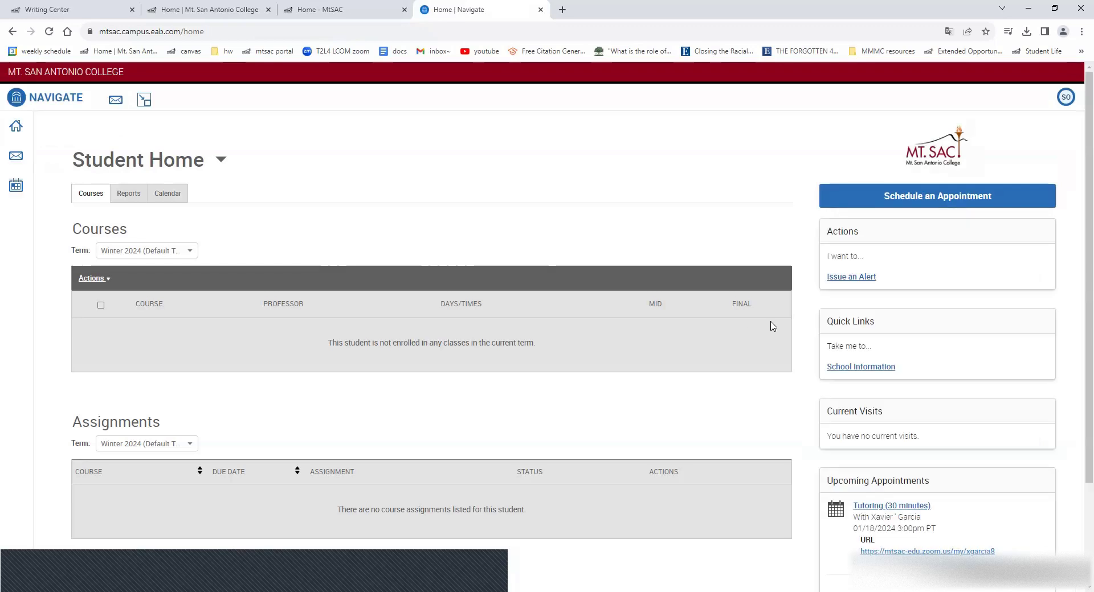
scroll(771, 325, "down", 2)
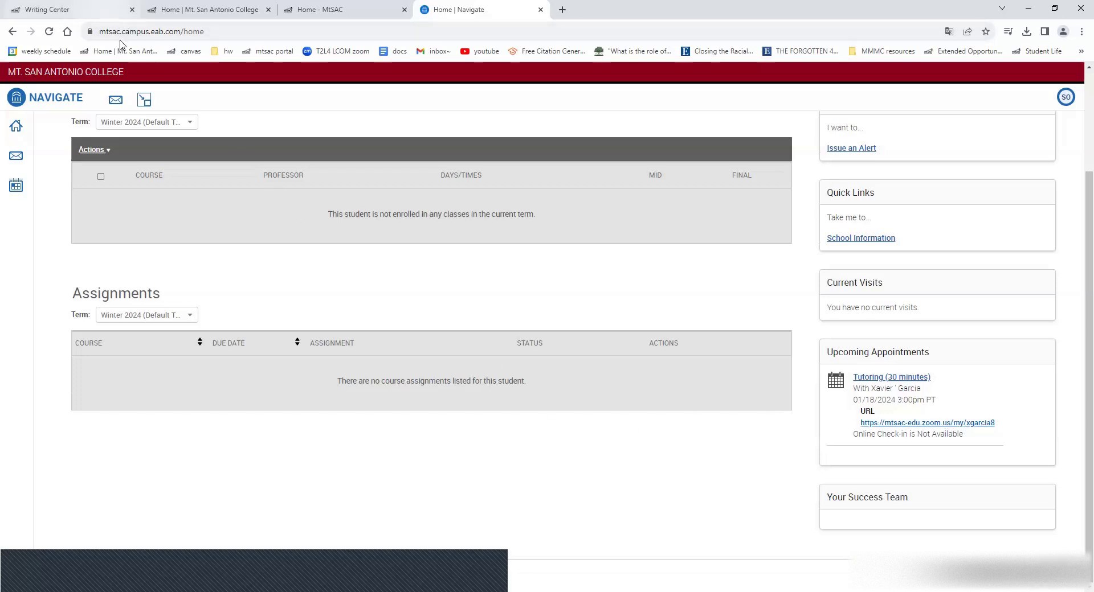
key("ctrl+1")
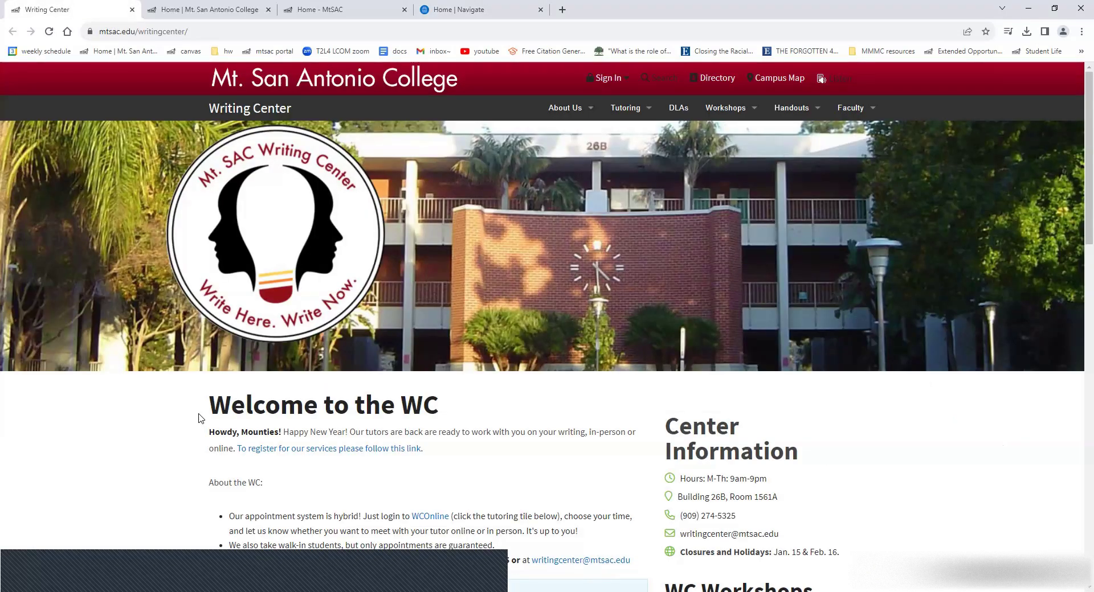